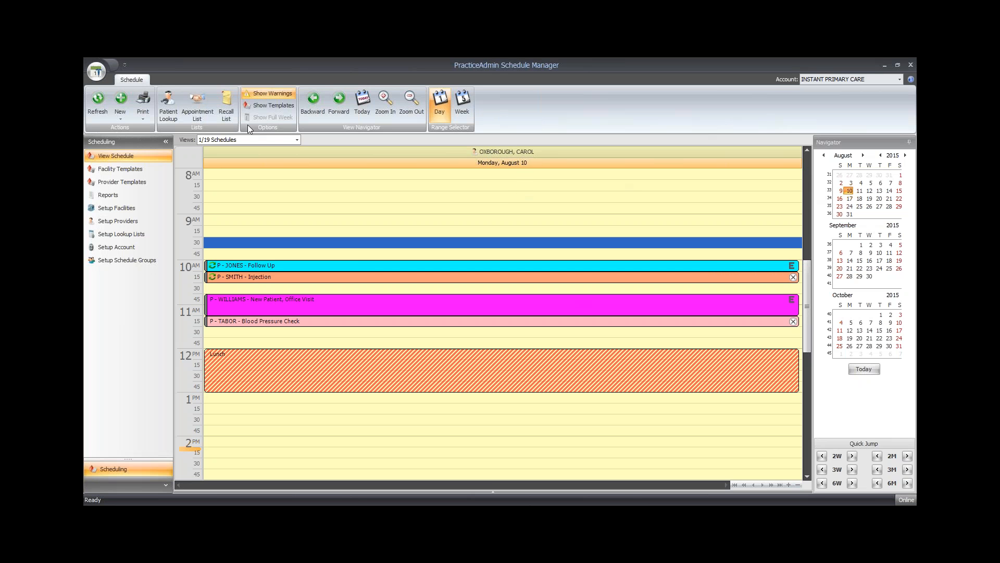
# Add the third and fourth listed providers' schedules to the August 10 day view for side-by-side comparison
pyautogui.click(297, 140)
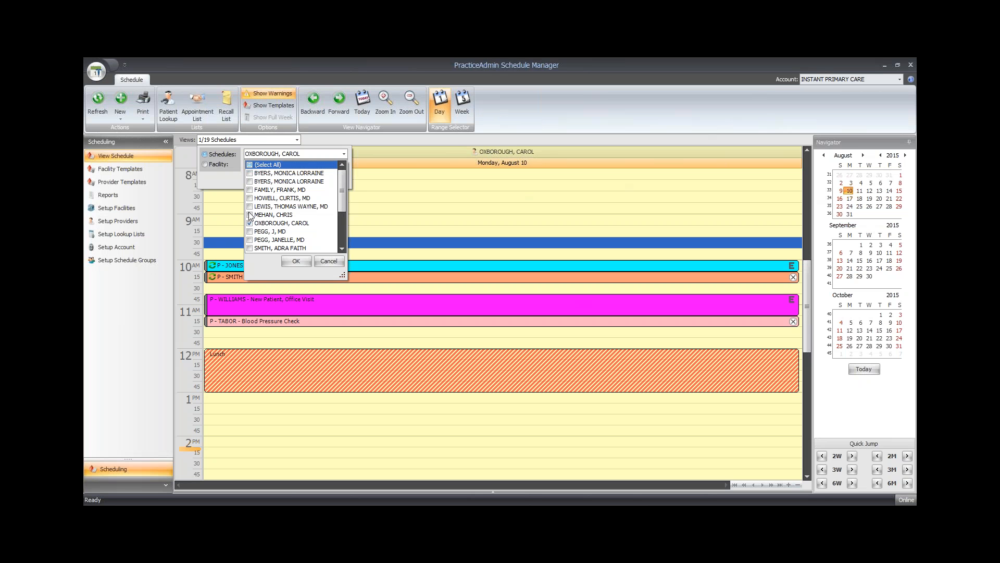
pyautogui.click(250, 190)
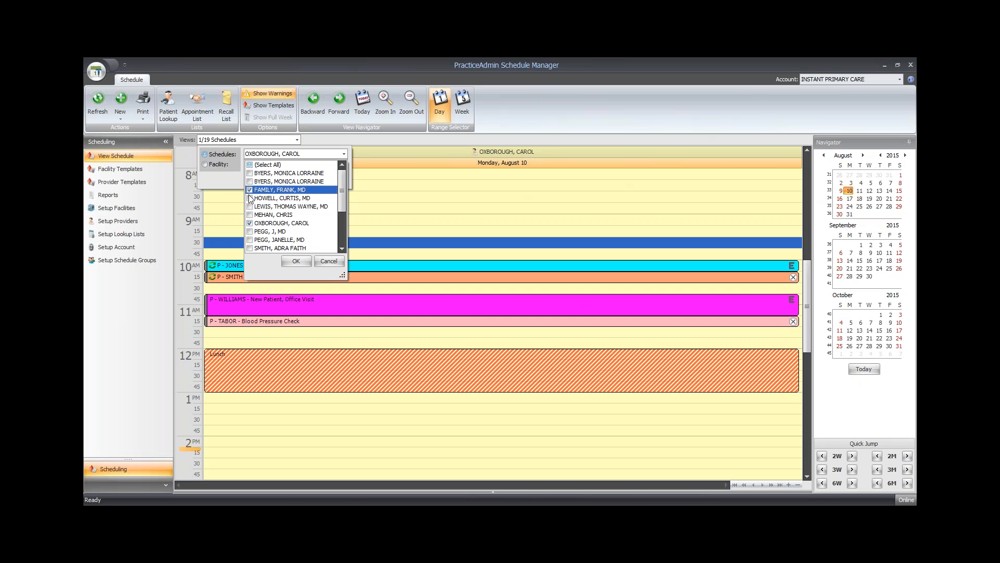
pyautogui.click(250, 198)
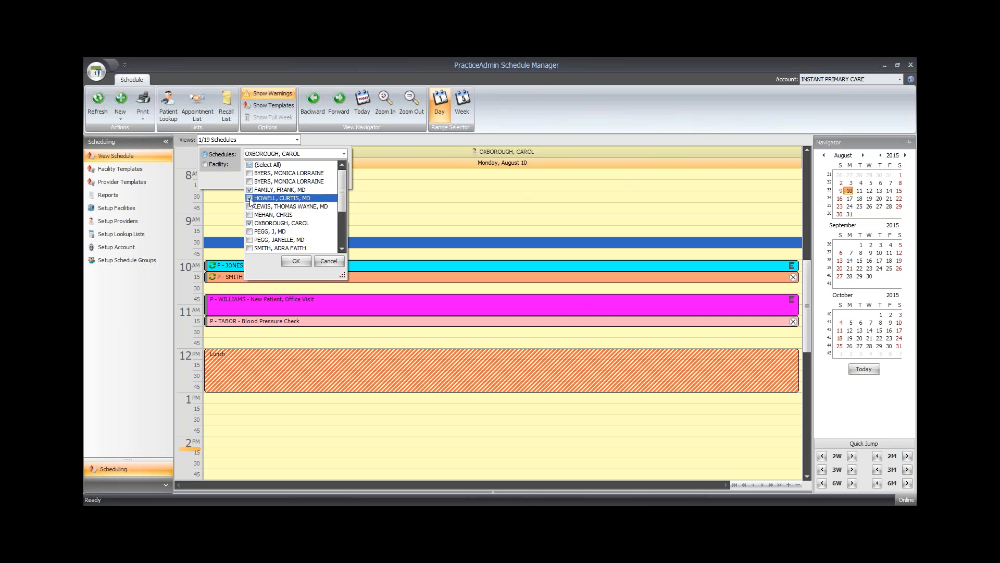
pyautogui.click(296, 262)
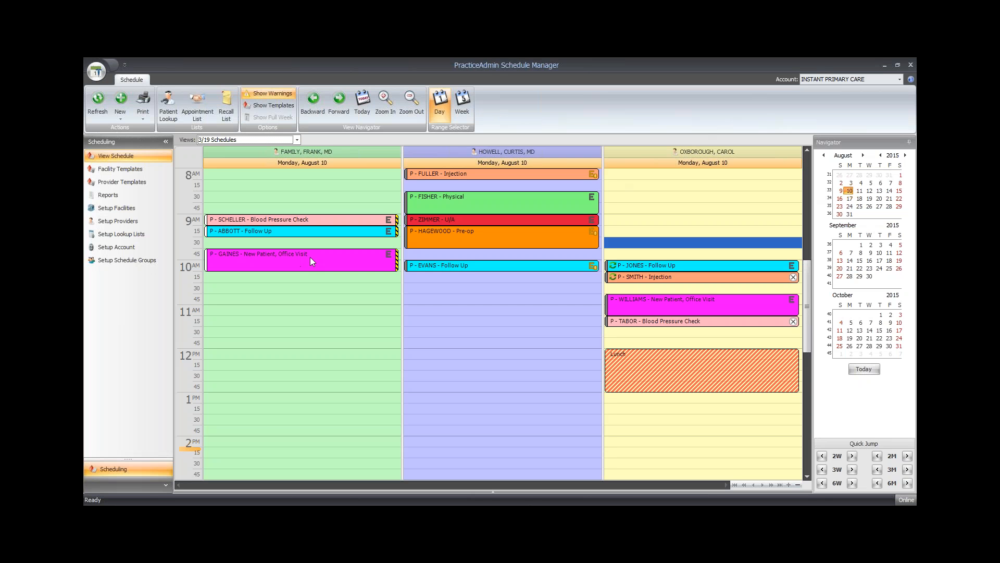
pyautogui.moveTo(808, 316); pyautogui.dragTo(810, 303)
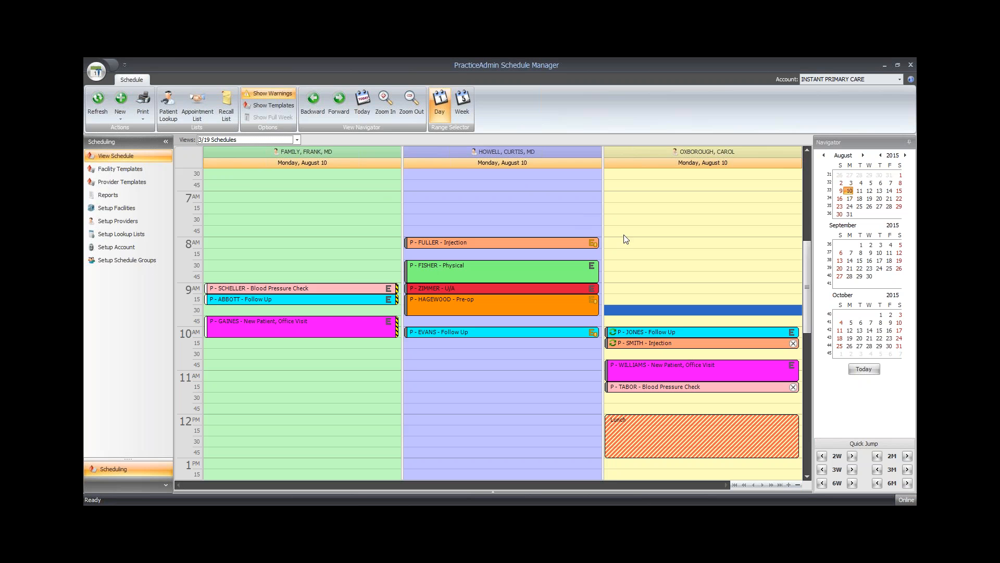
# Remove the two added providers' schedules from the view and select the 7:30 AM slot in the remaining one
pyautogui.click(298, 139)
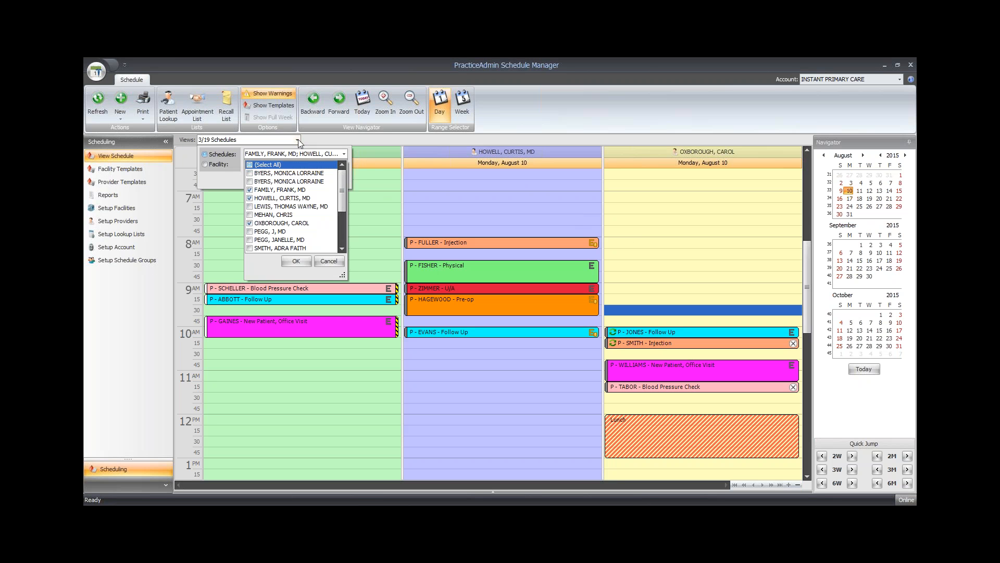
pyautogui.click(249, 190)
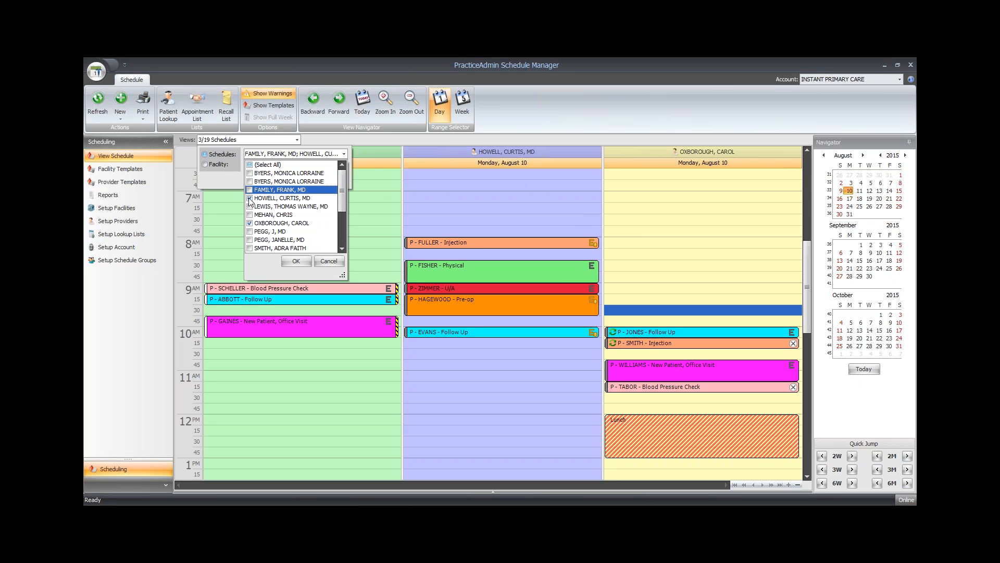
pyautogui.click(249, 198)
pyautogui.click(291, 261)
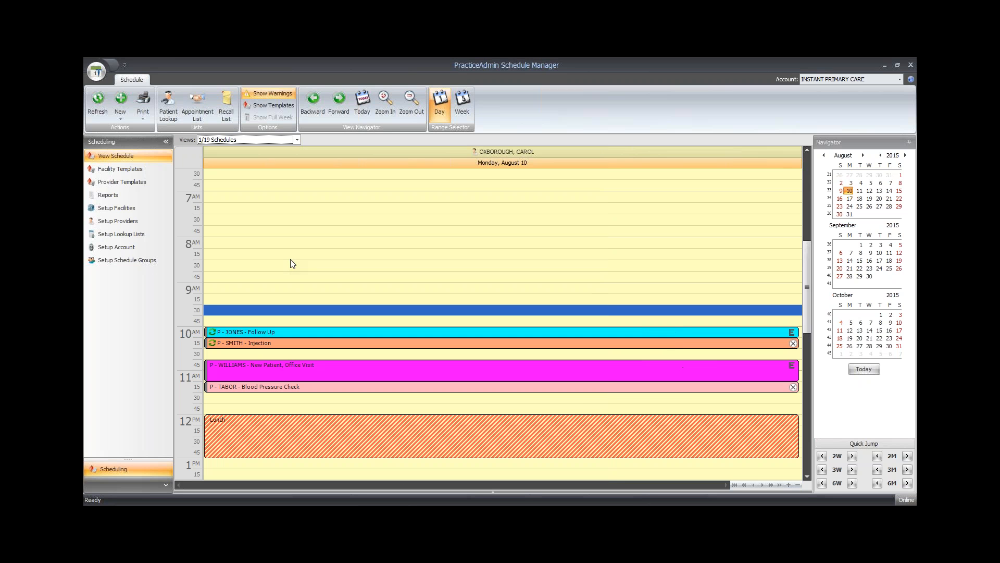
pyautogui.click(539, 221)
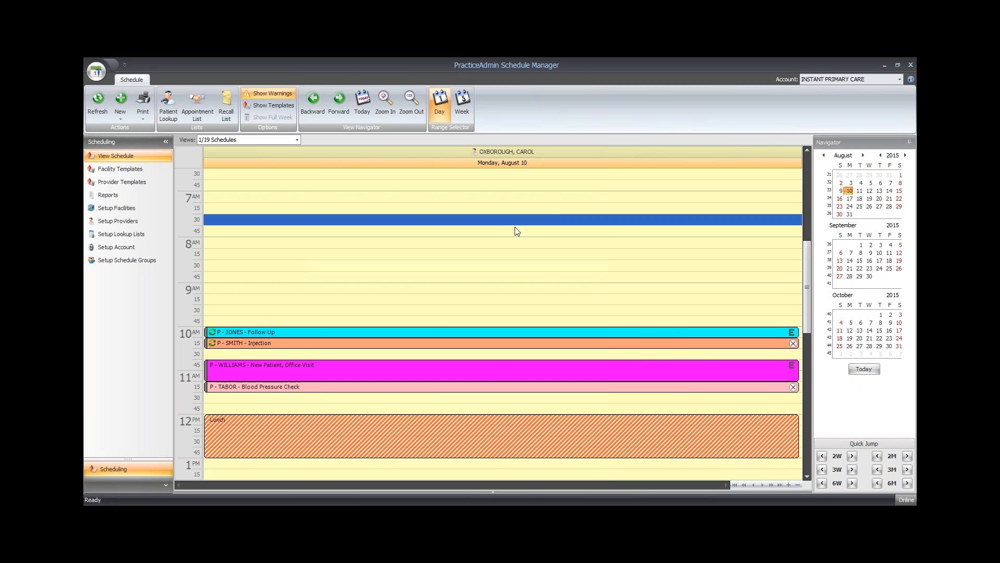
# View the schedule by week with the full week shown, and return to the day view
pyautogui.click(467, 113)
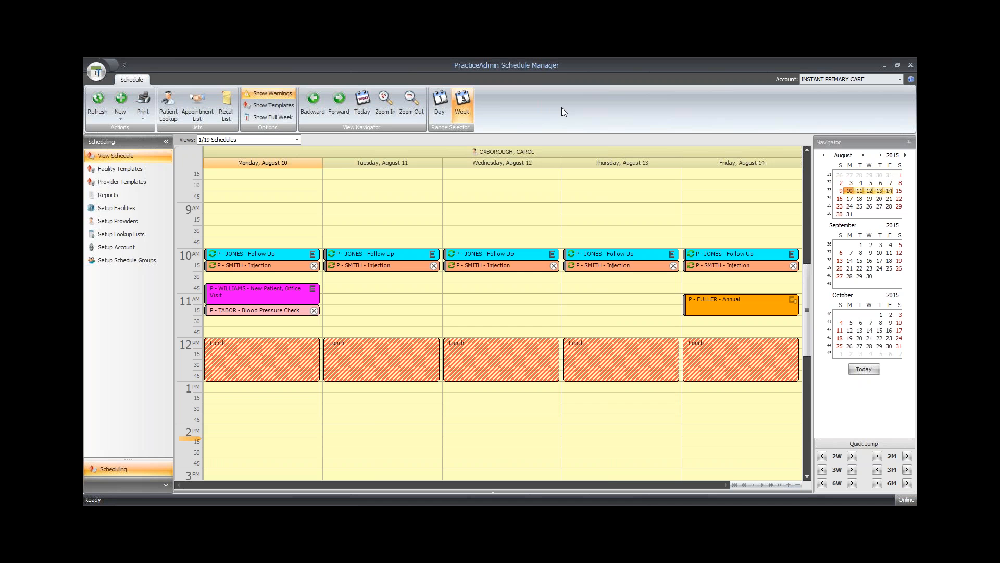
pyautogui.click(275, 119)
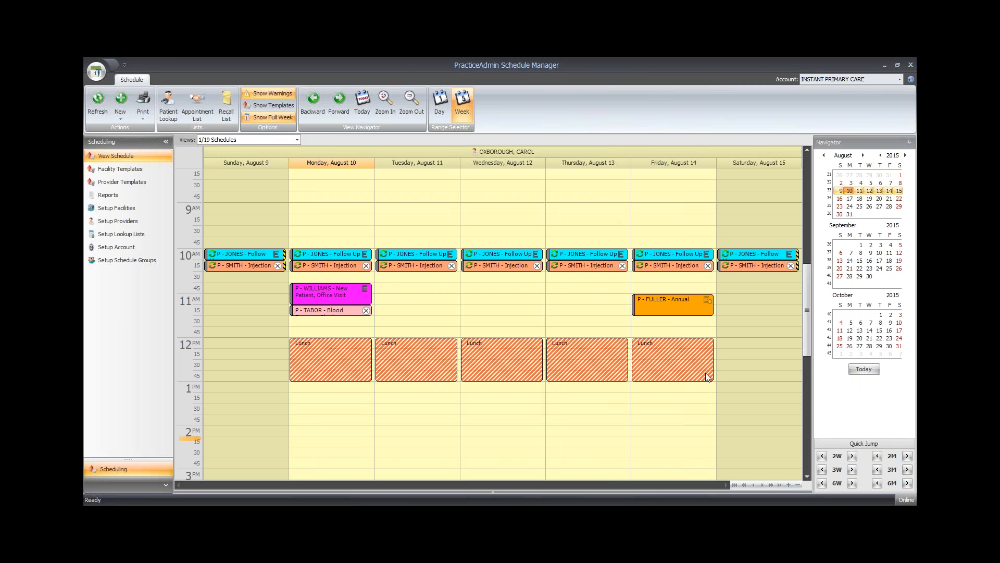
pyautogui.click(444, 105)
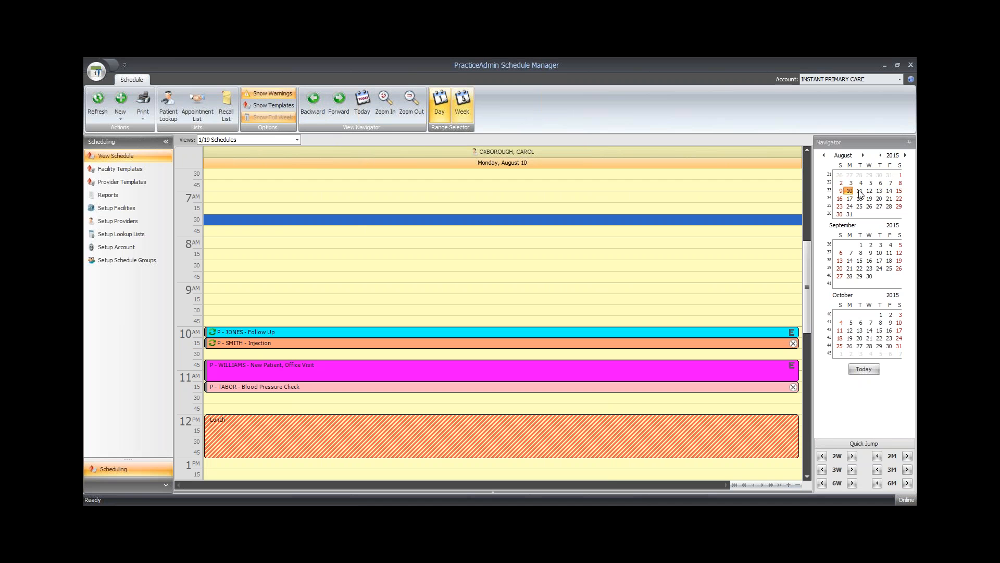
pyautogui.moveTo(808, 251); pyautogui.dragTo(806, 251)
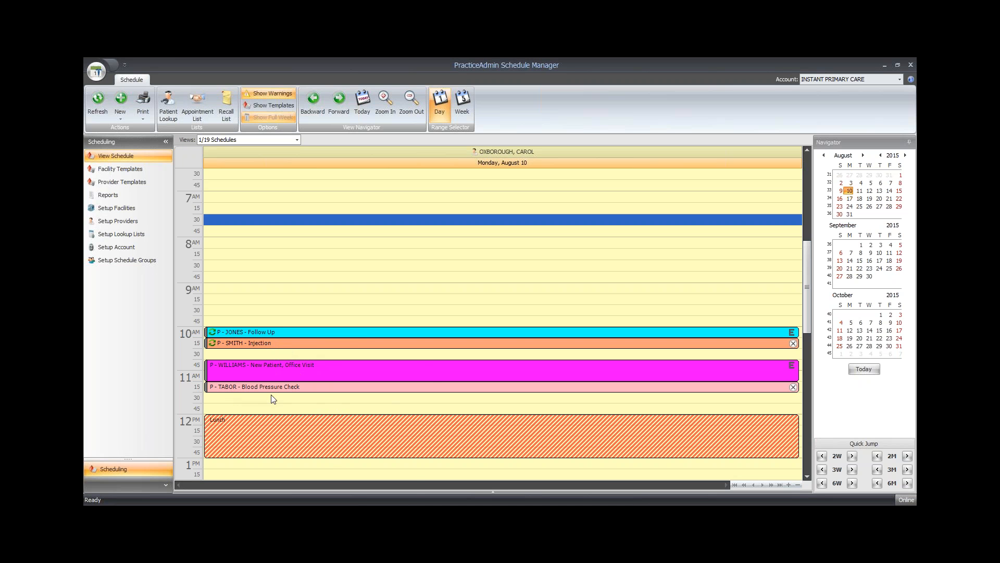
# Show the schedule templates in the day view and examine the details of the 10:15 AM Injection appointment
pyautogui.moveTo(426, 365)
pyautogui.click(273, 106)
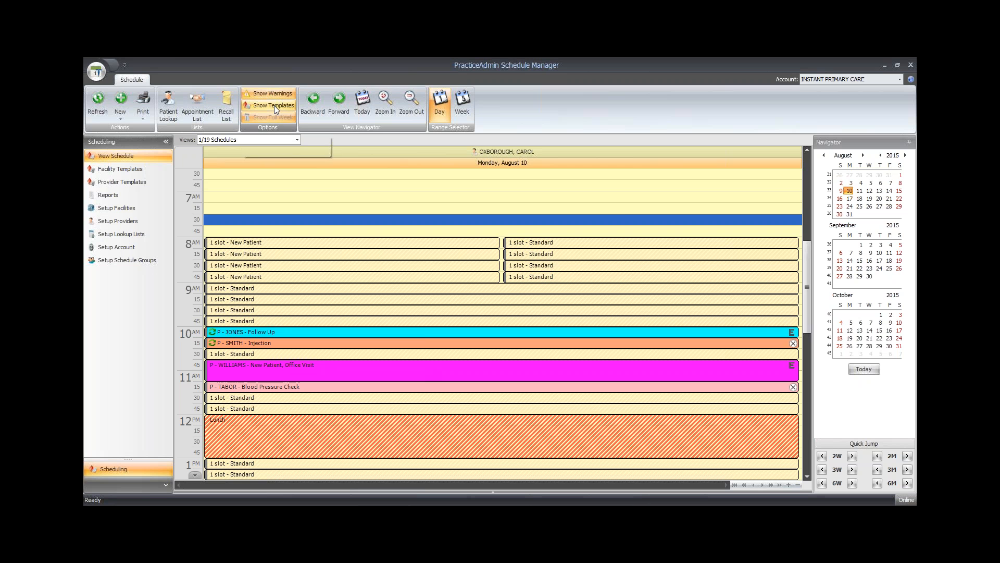
pyautogui.moveTo(806, 265)
pyautogui.mouseDown()
pyautogui.moveTo(810, 295)
pyautogui.moveTo(808, 272)
pyautogui.mouseUp()
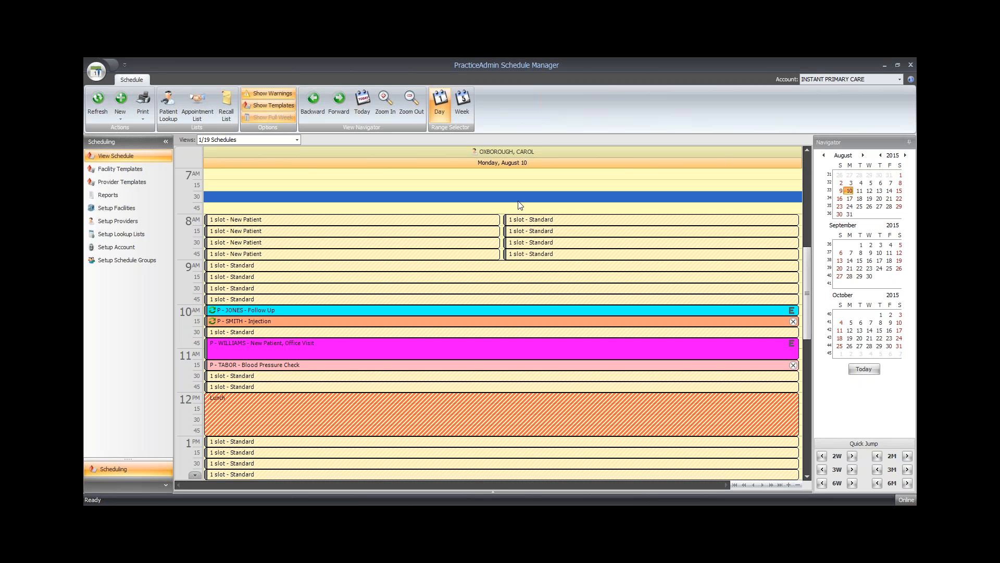
pyautogui.moveTo(385, 325)
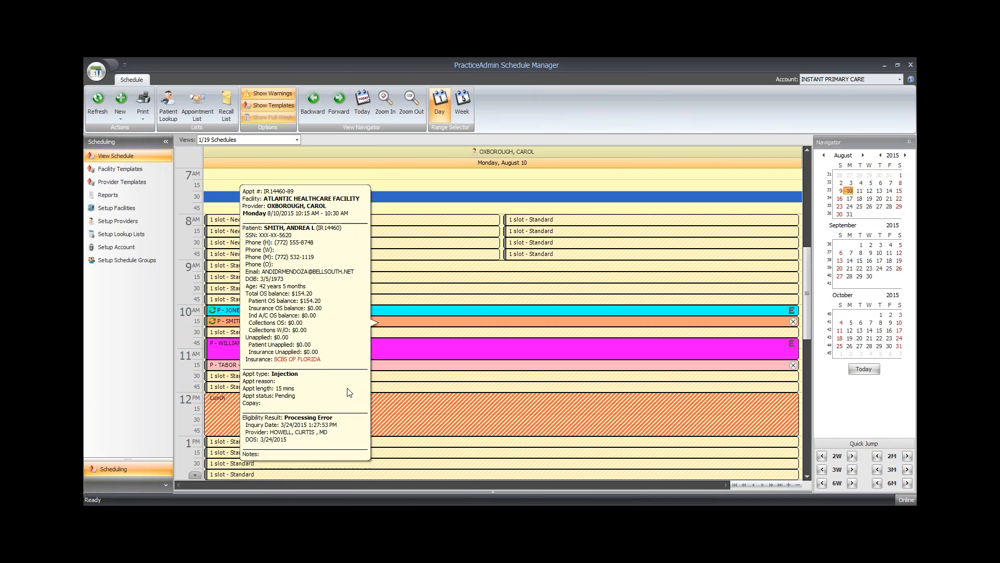
pyautogui.moveTo(275, 470)
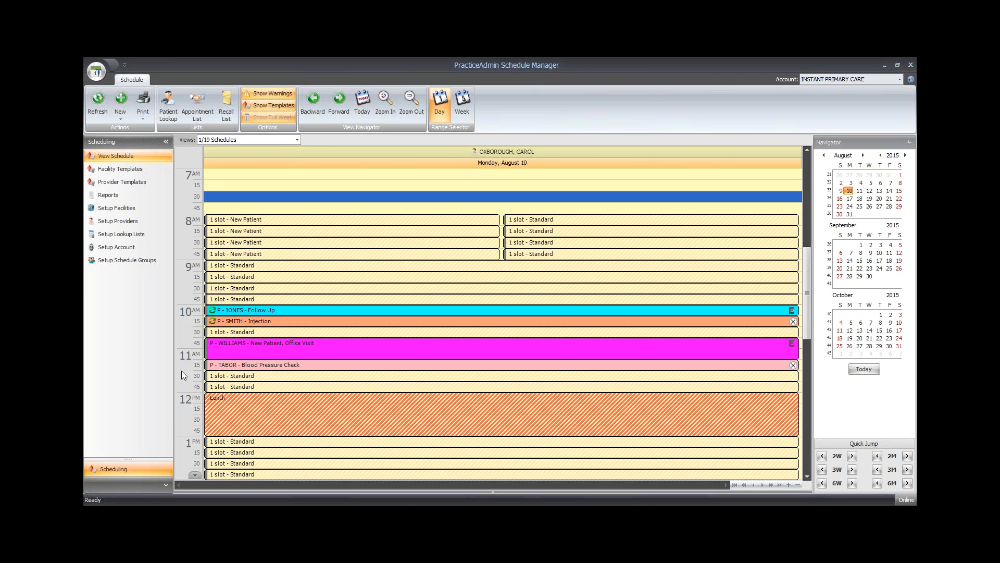
# Toggle the schedule templates off, back on and off again
pyautogui.click(275, 104)
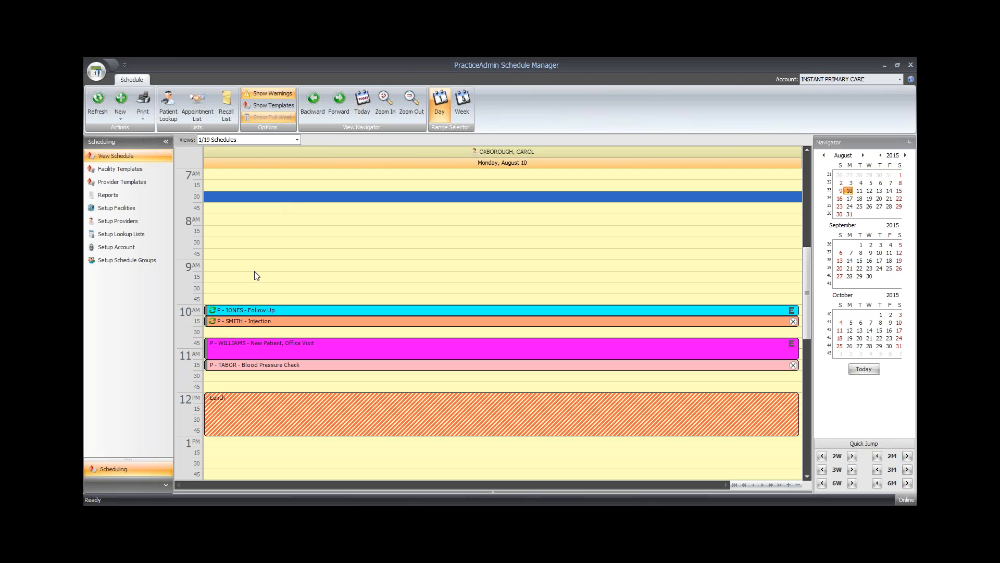
pyautogui.click(267, 104)
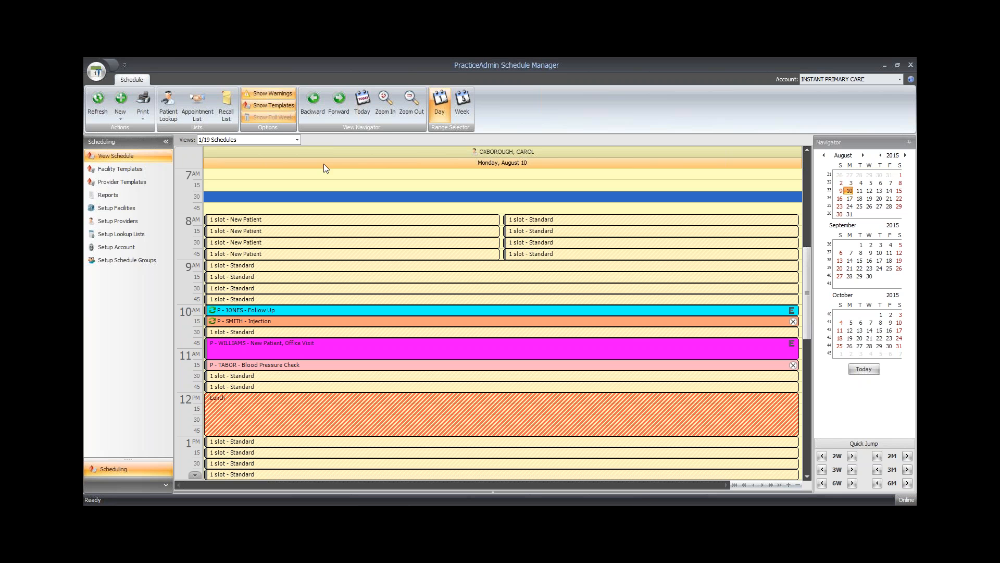
pyautogui.click(285, 106)
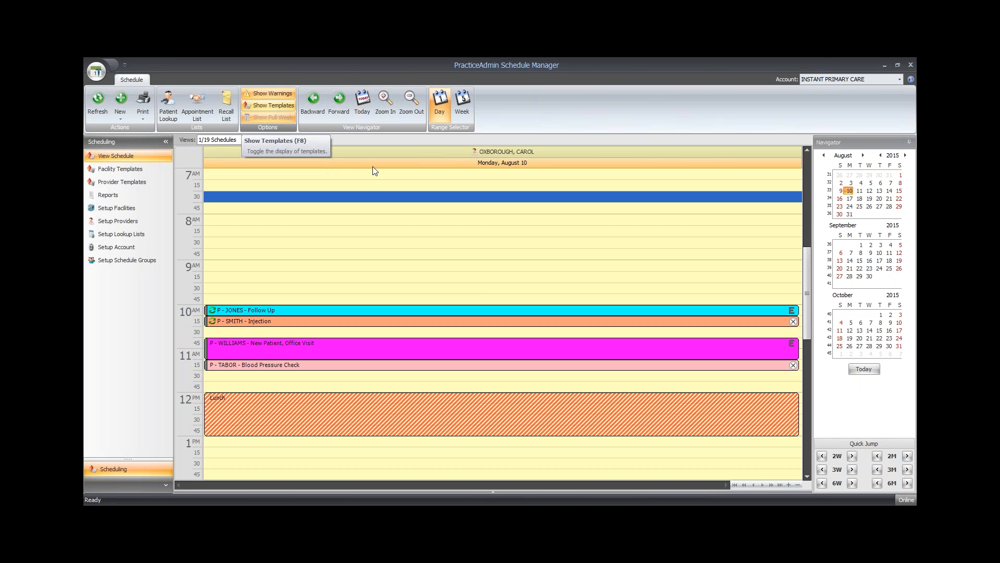
# Start a new appointment on Tuesday, August 11, 2015 at 11:00 AM
pyautogui.moveTo(804, 261); pyautogui.dragTo(808, 283)
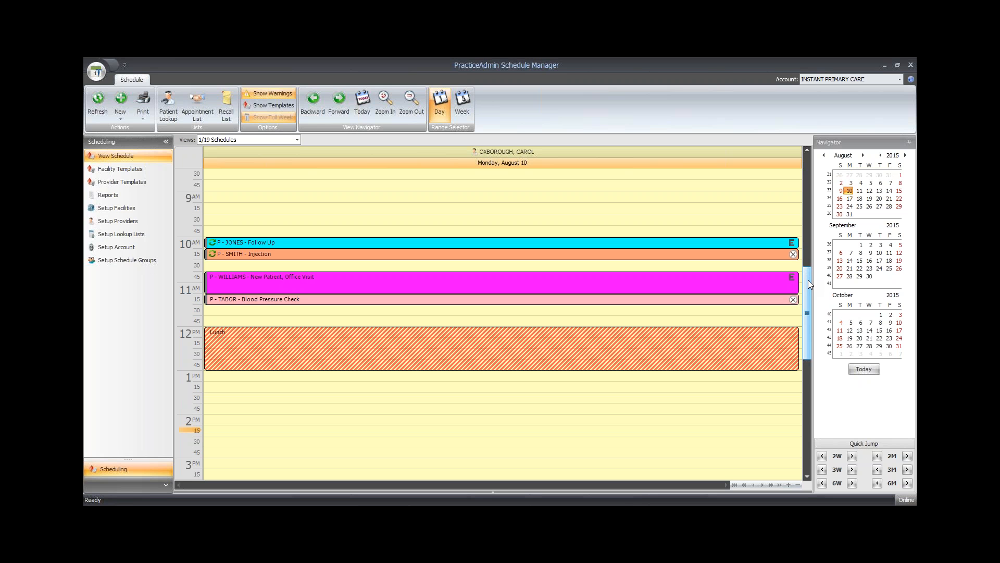
pyautogui.click(860, 191)
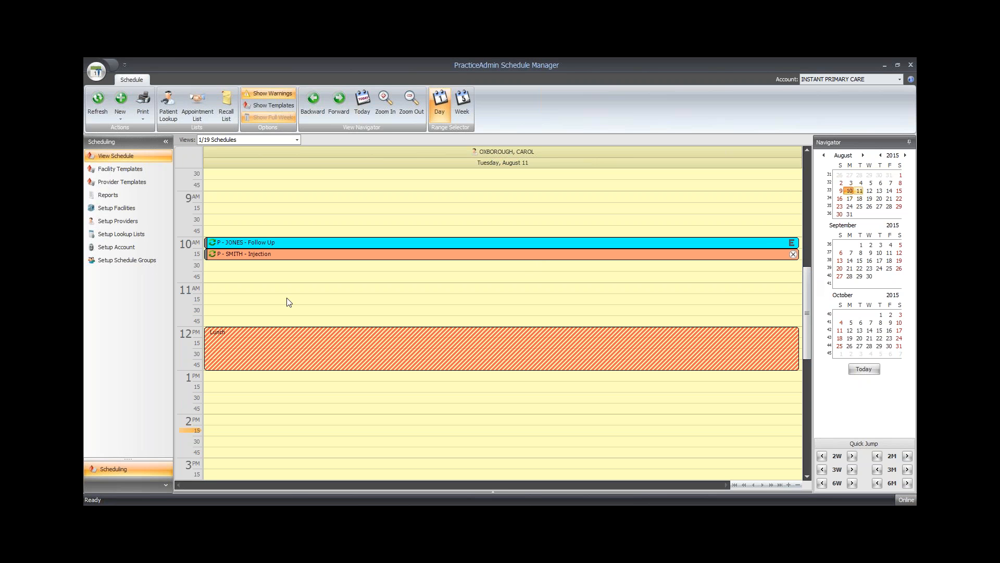
pyautogui.click(218, 293)
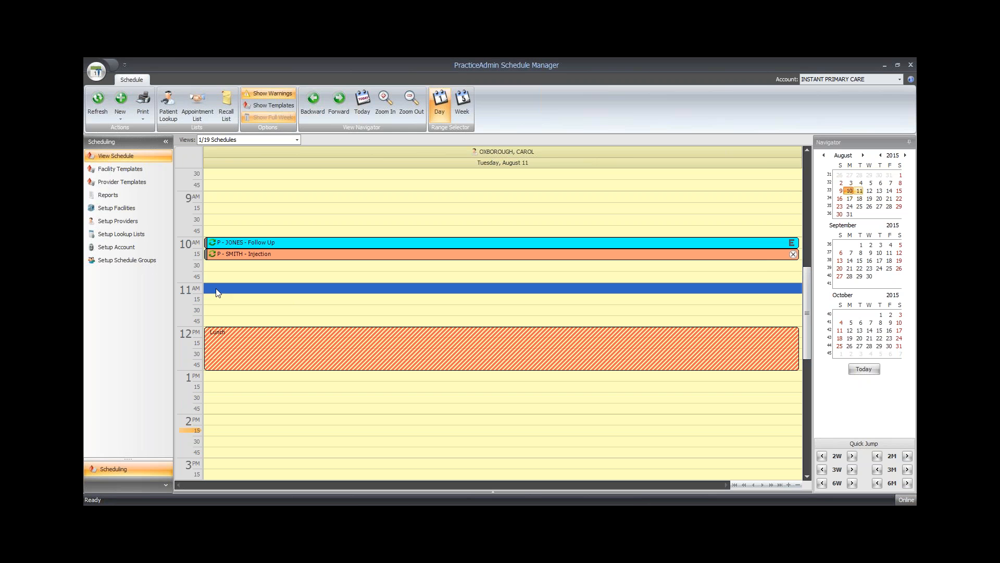
pyautogui.doubleClick(218, 293)
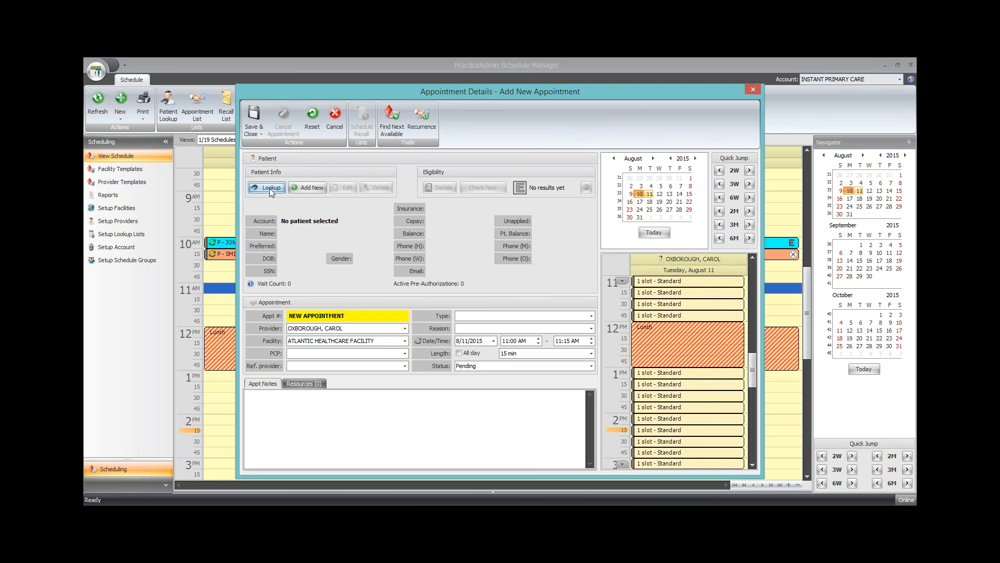
# Look up the patient by last name and assign the third matching record to the new appointment
pyautogui.click(270, 189)
pyautogui.write('willi')
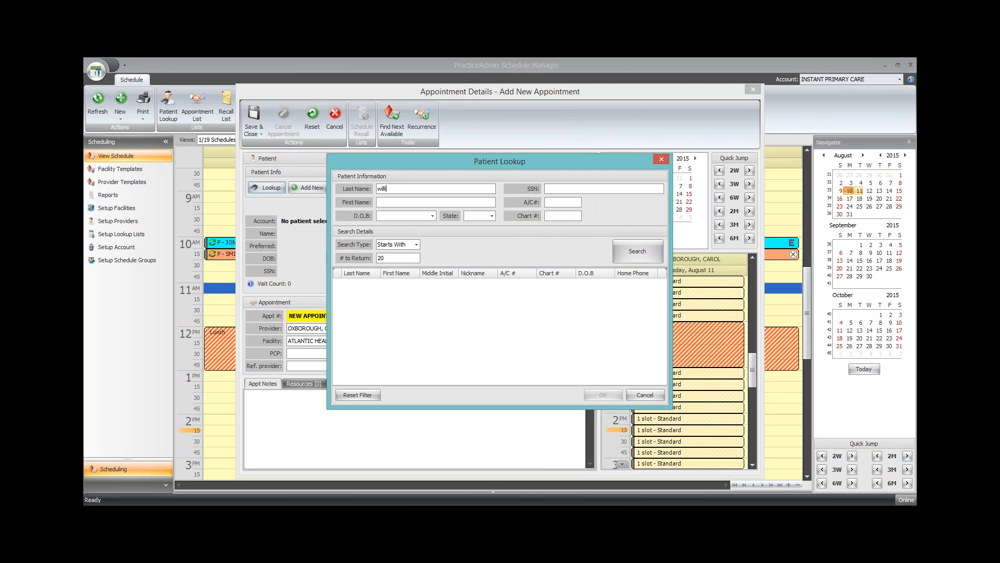
pyautogui.write('am')
pyautogui.press('Return')
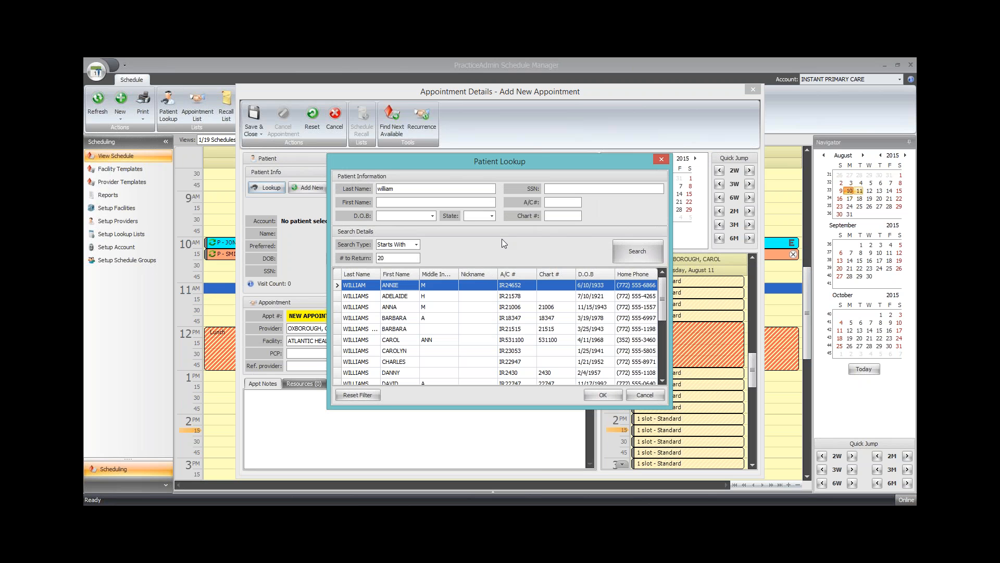
pyautogui.click(395, 311)
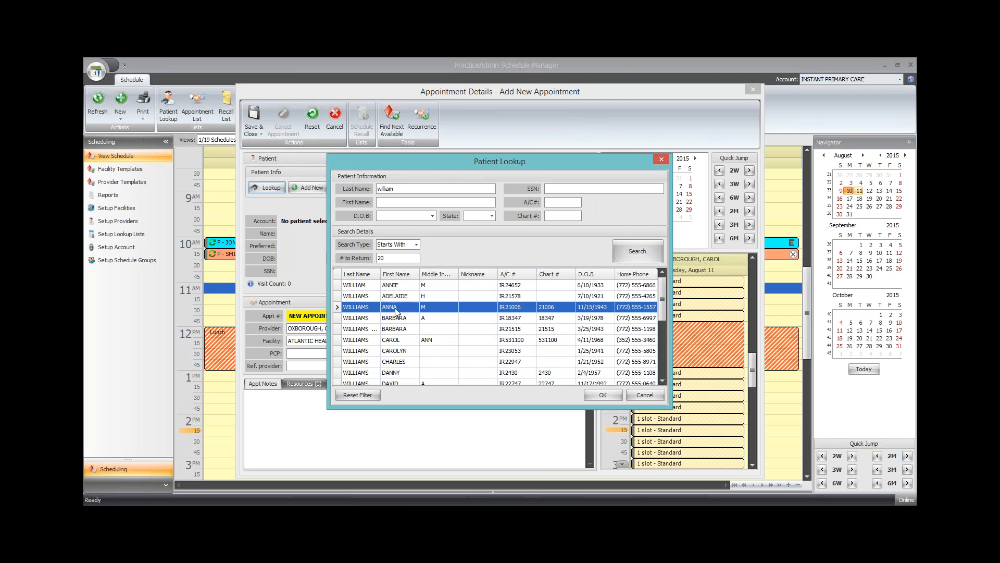
pyautogui.click(602, 395)
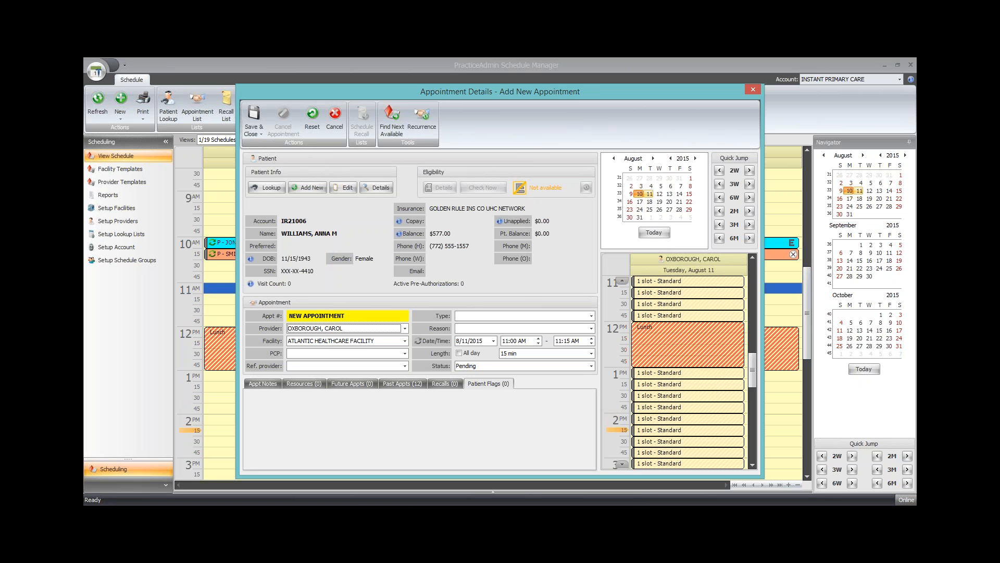
# Set the new appointment's type to Annual, then save and close the appointment
pyautogui.click(591, 316)
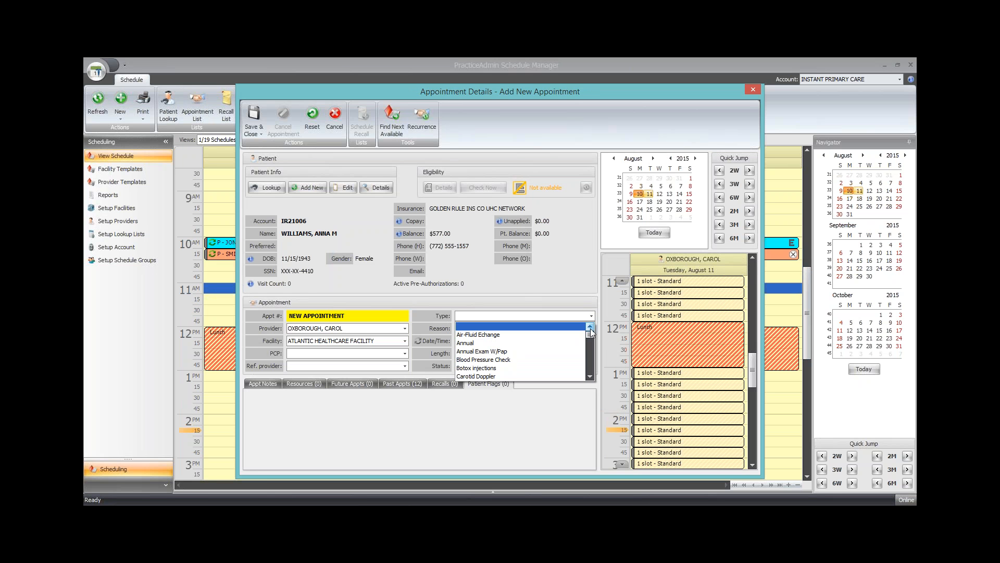
pyautogui.click(590, 375)
pyautogui.click(590, 375)
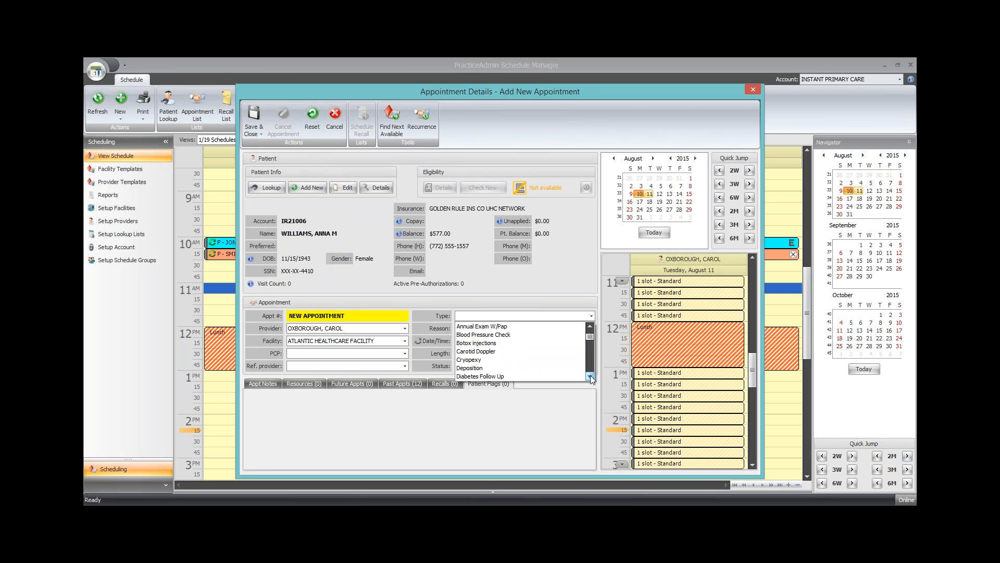
pyautogui.click(590, 375)
pyautogui.click(590, 375)
pyautogui.click(590, 375)
pyautogui.click(590, 375)
pyautogui.click(590, 375)
pyautogui.click(590, 375)
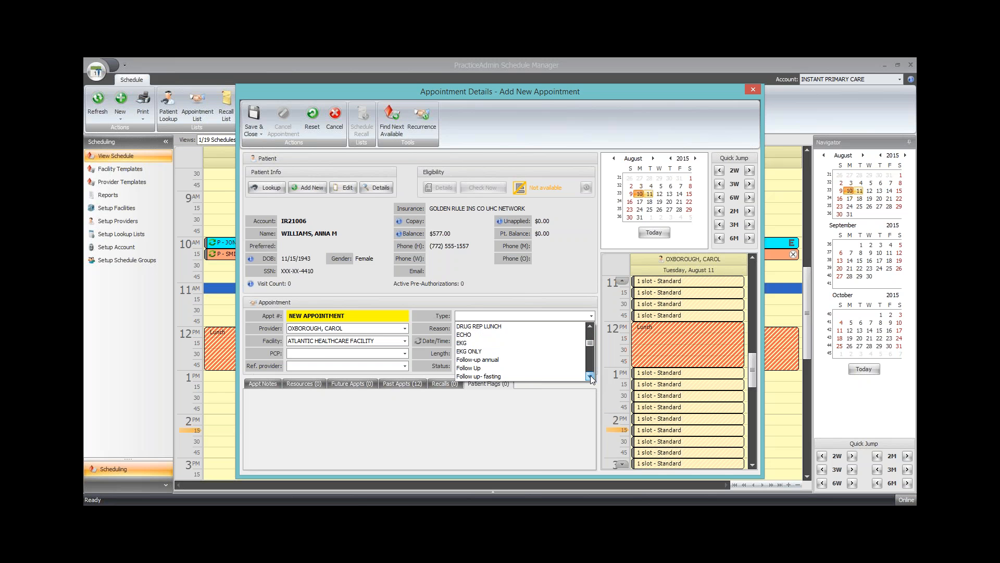
pyautogui.click(590, 375)
pyautogui.click(590, 375)
pyautogui.click(590, 375)
pyautogui.click(590, 375)
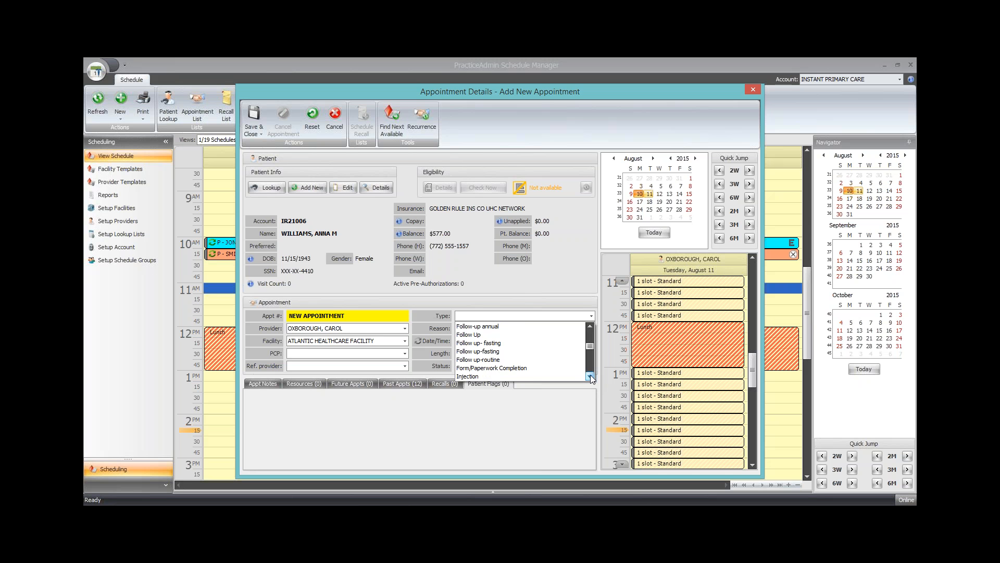
pyautogui.click(590, 375)
pyautogui.click(590, 375)
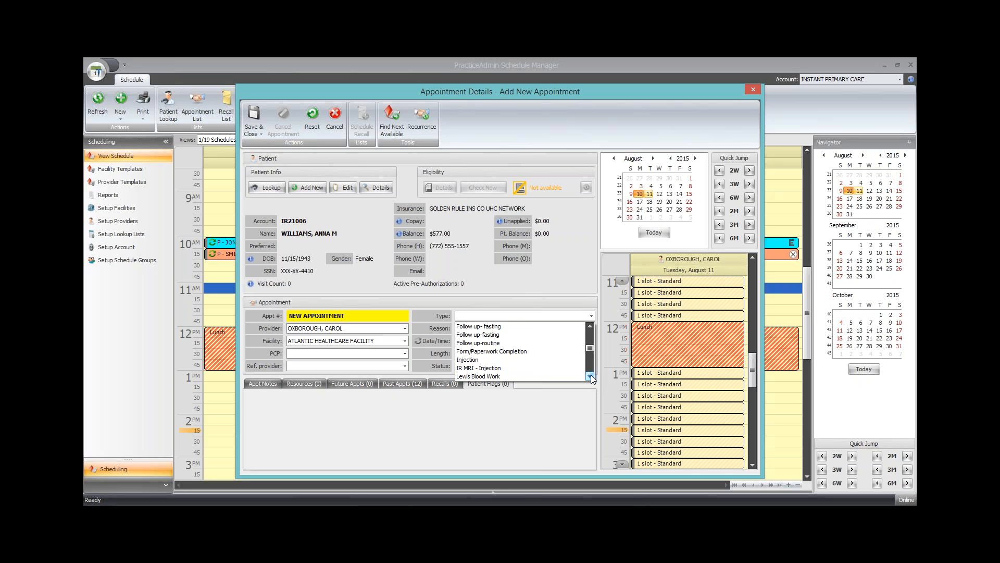
pyautogui.click(591, 374)
pyautogui.click(591, 374)
pyautogui.click(591, 374)
pyautogui.click(591, 374)
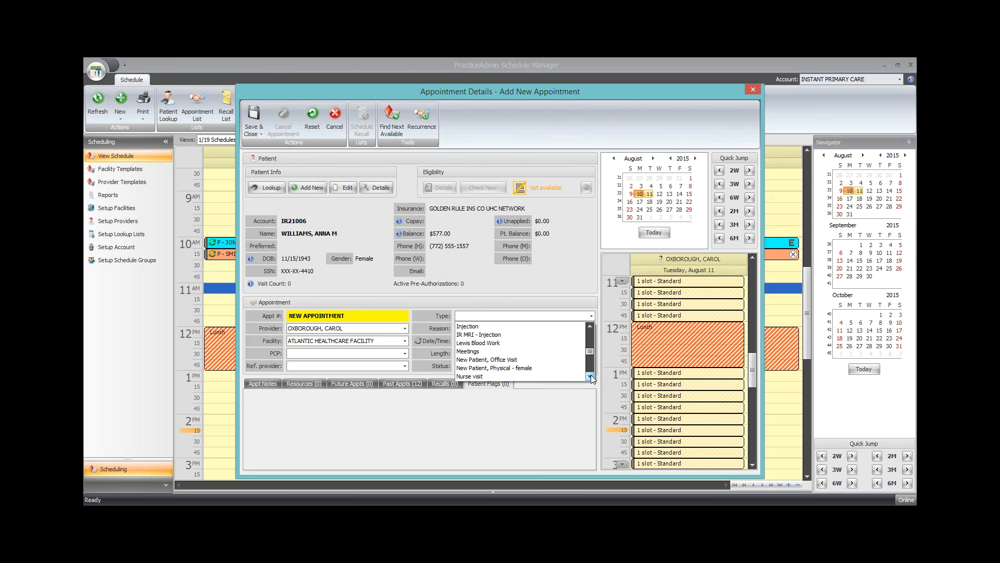
pyautogui.click(591, 374)
pyautogui.click(591, 374)
pyautogui.click(591, 374)
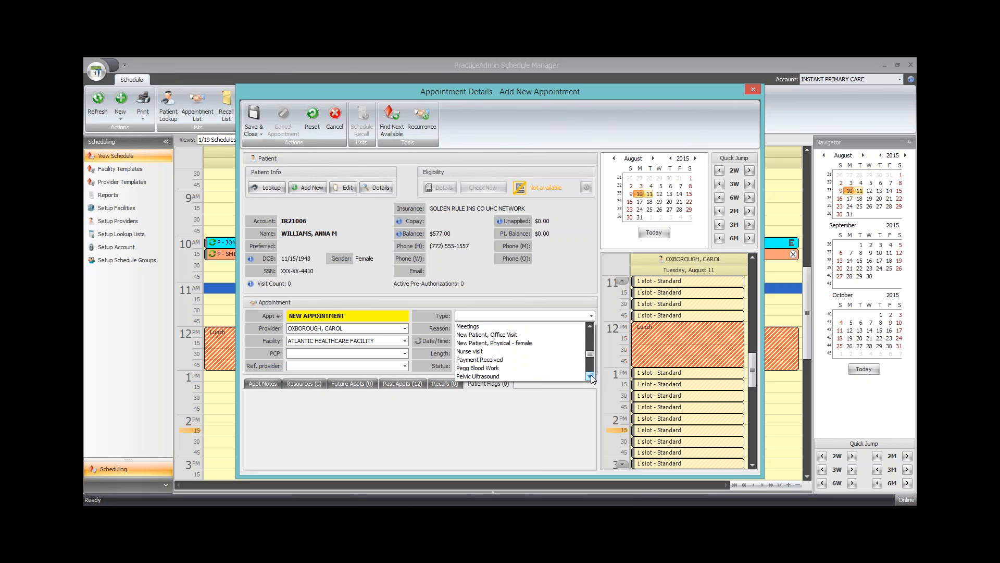
pyautogui.write('Annual')
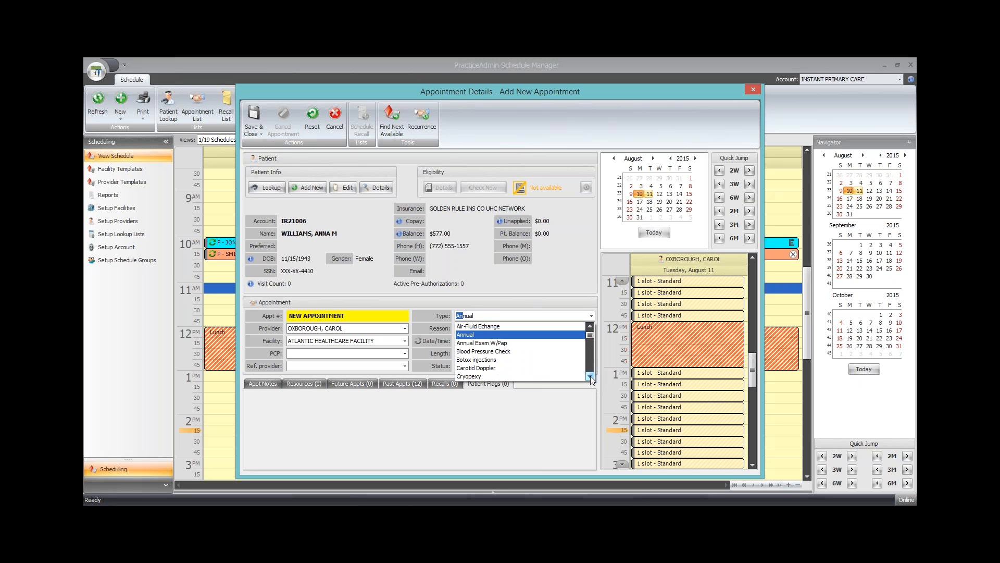
pyautogui.click(479, 335)
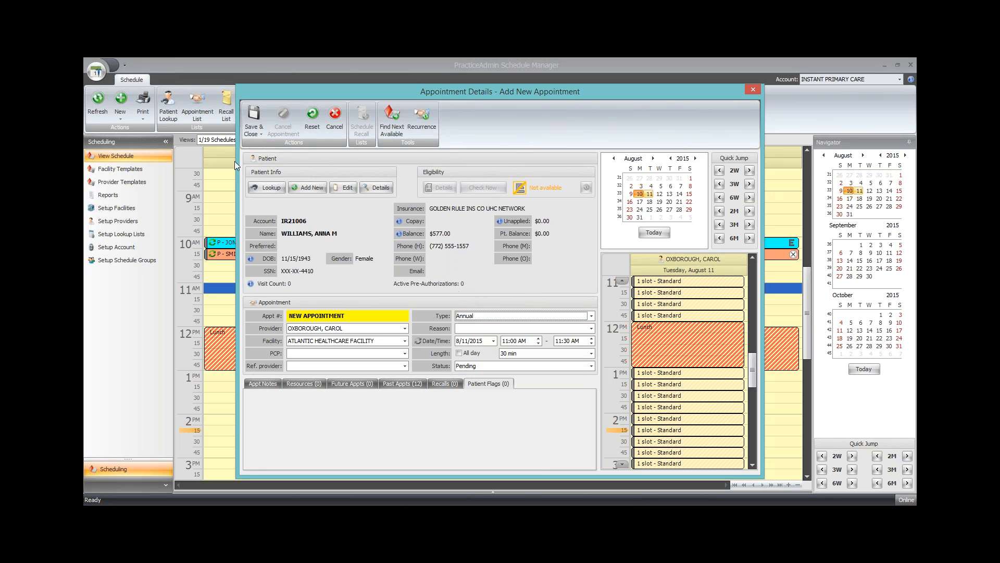
pyautogui.click(256, 120)
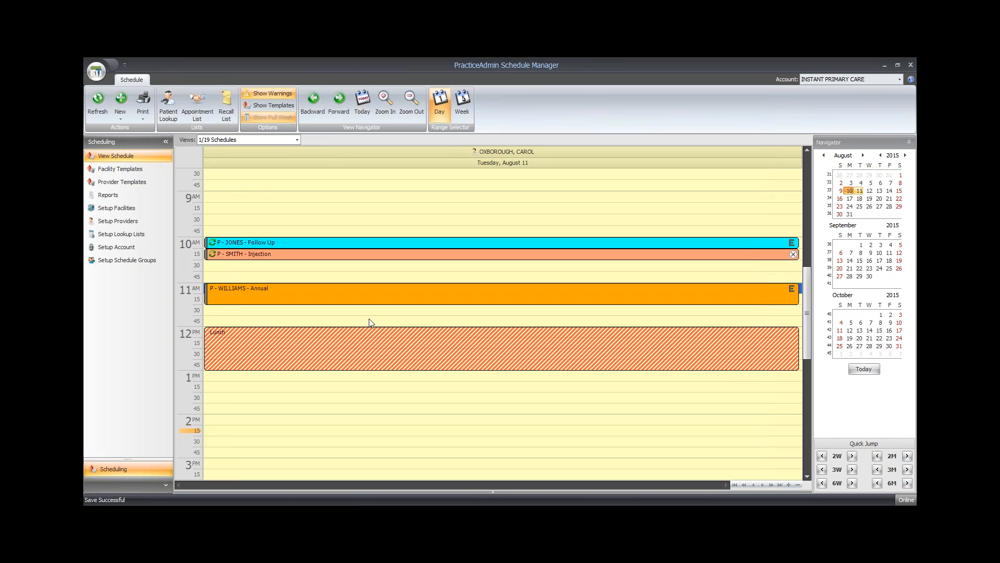
# Reschedule the 11:00 AM Annual appointment on Tuesday, August 11 to Friday, August 14, 2015 at 1:00 PM
pyautogui.moveTo(434, 295)
pyautogui.rightClick(478, 296)
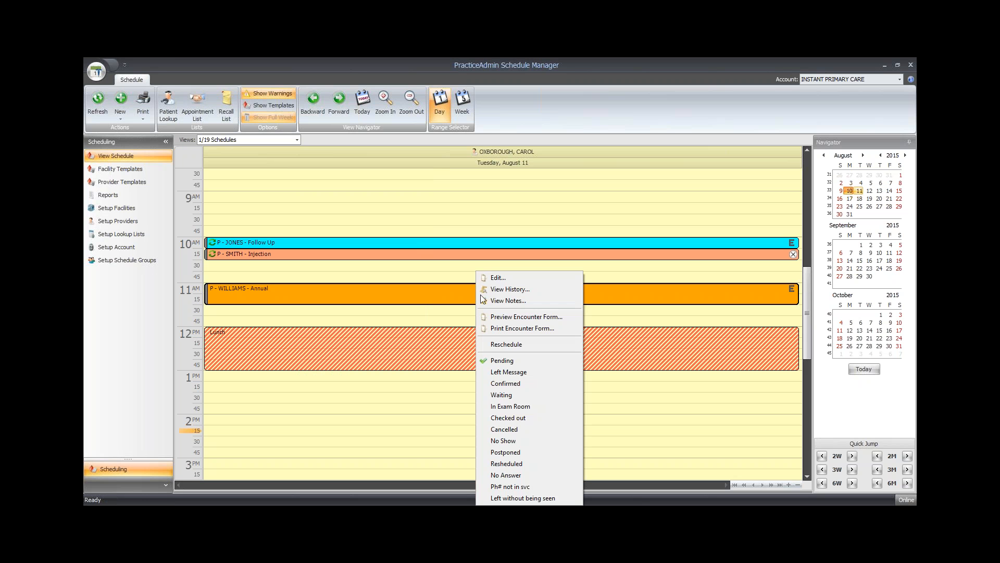
pyautogui.click(504, 345)
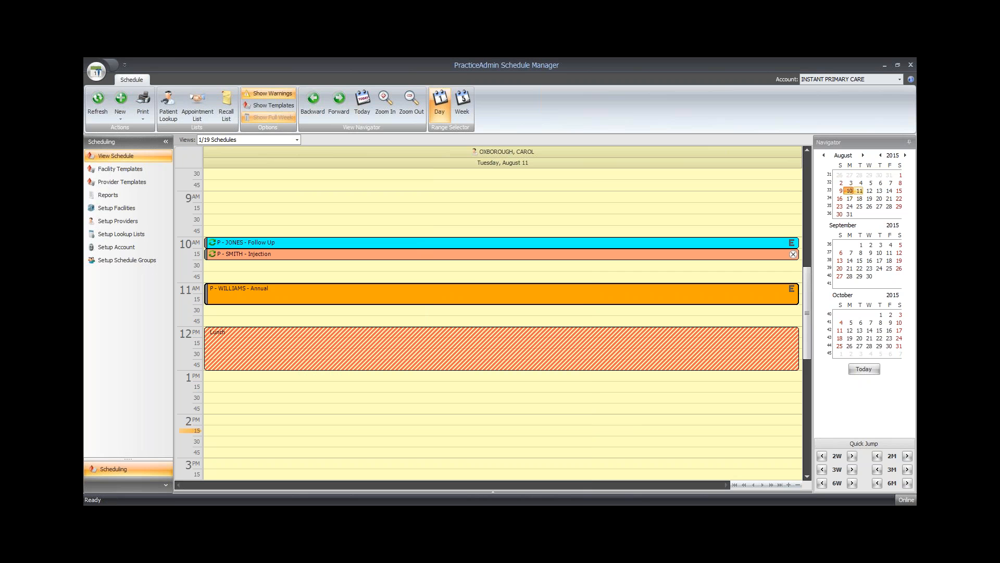
pyautogui.click(889, 191)
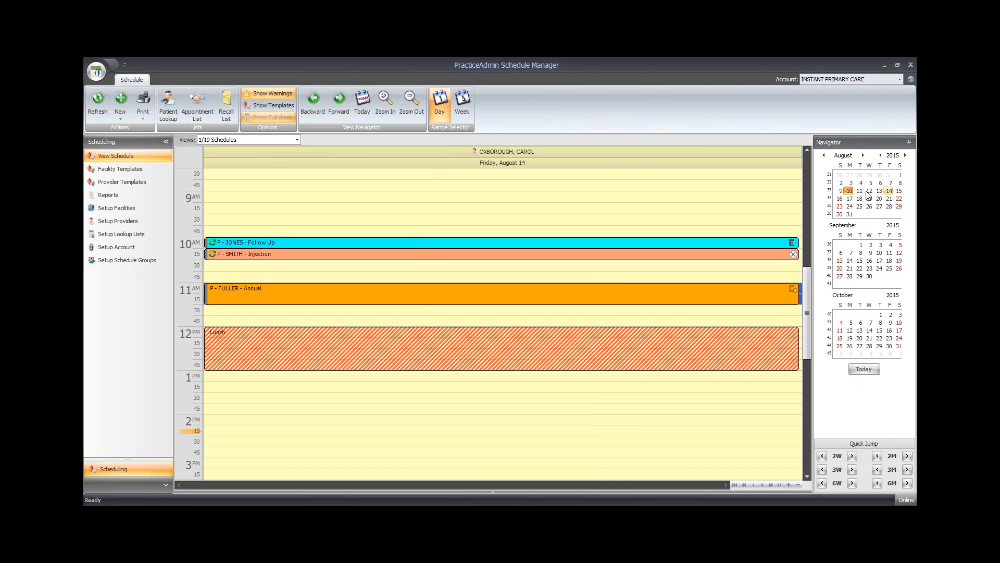
pyautogui.rightClick(217, 377)
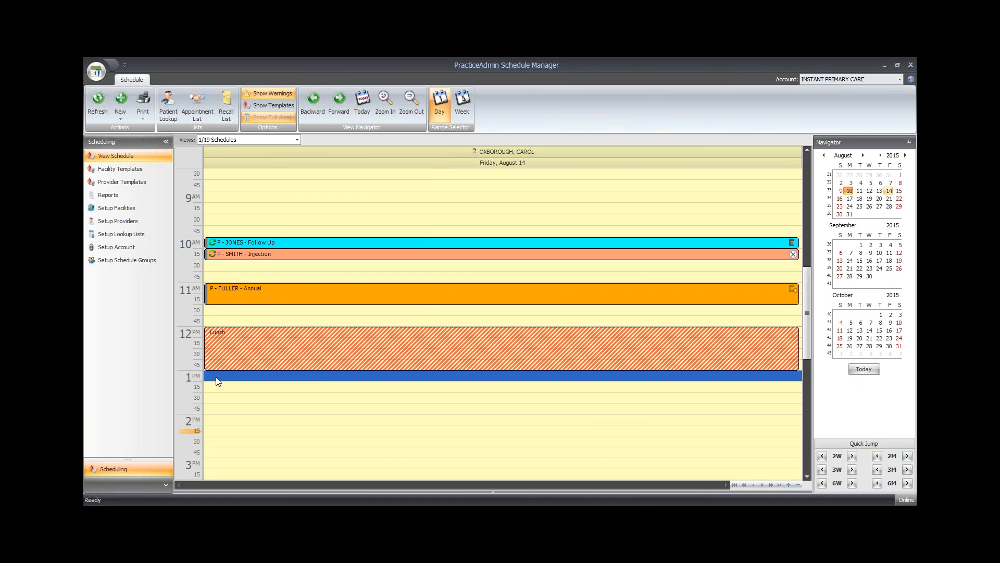
pyautogui.click(242, 412)
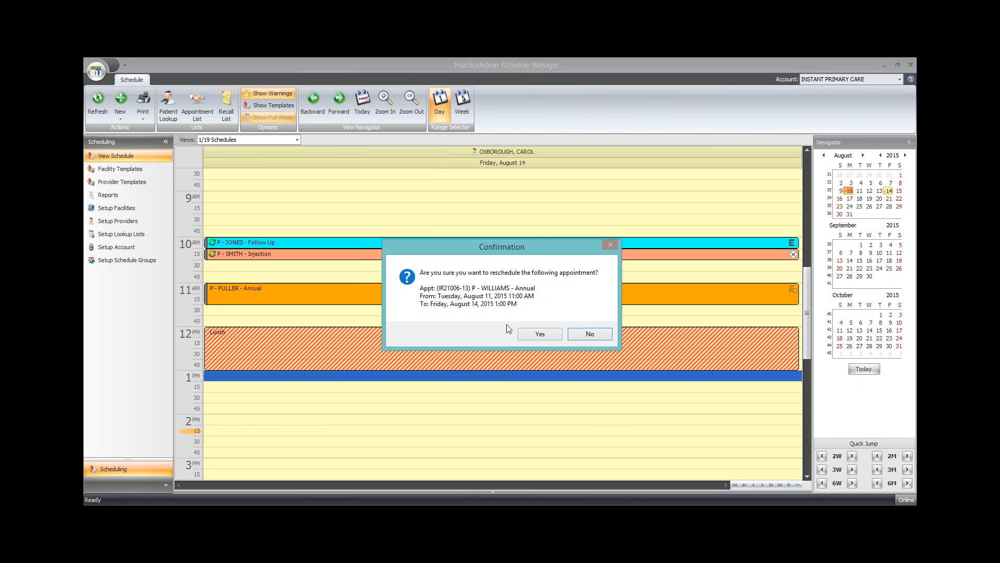
pyautogui.click(548, 335)
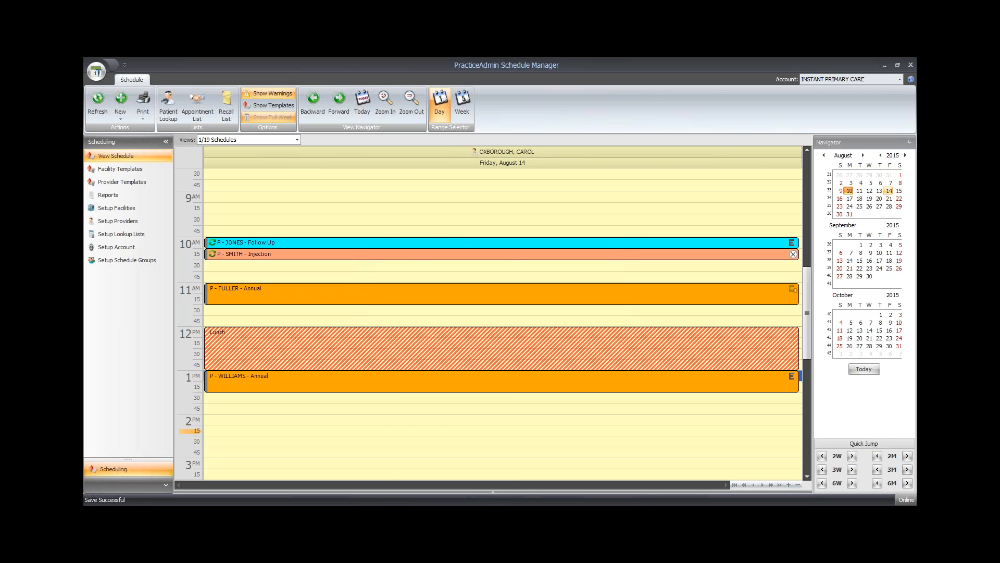
# Review the appointment history of the 1:00 PM Annual appointment on August 14 and close it
pyautogui.moveTo(517, 376)
pyautogui.rightClick(517, 376)
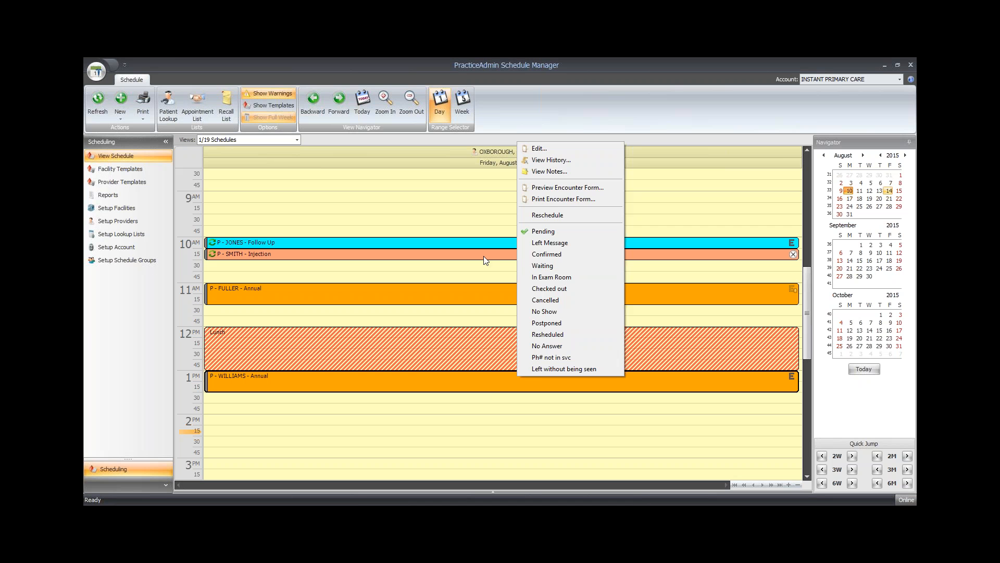
pyautogui.click(479, 199)
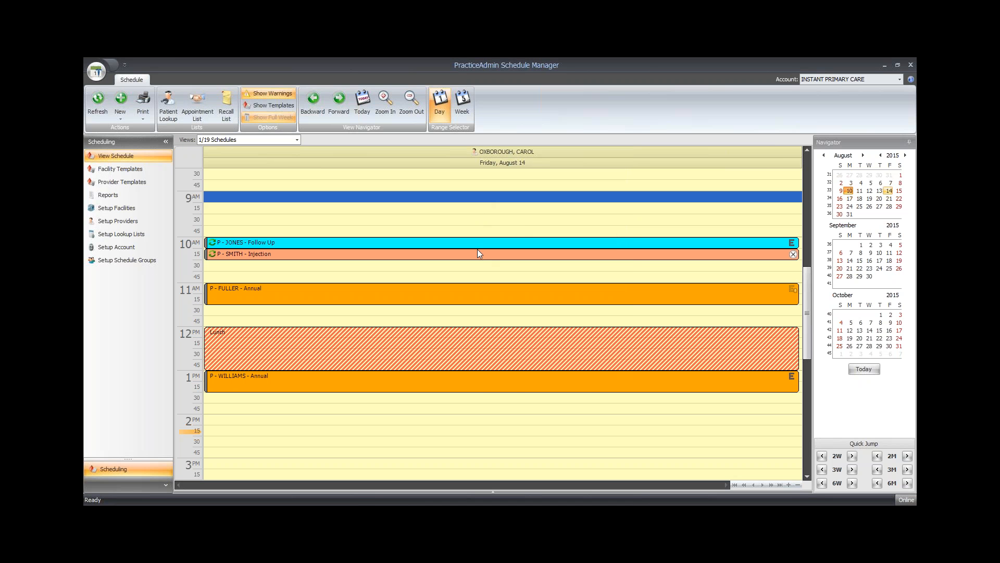
pyautogui.rightClick(488, 387)
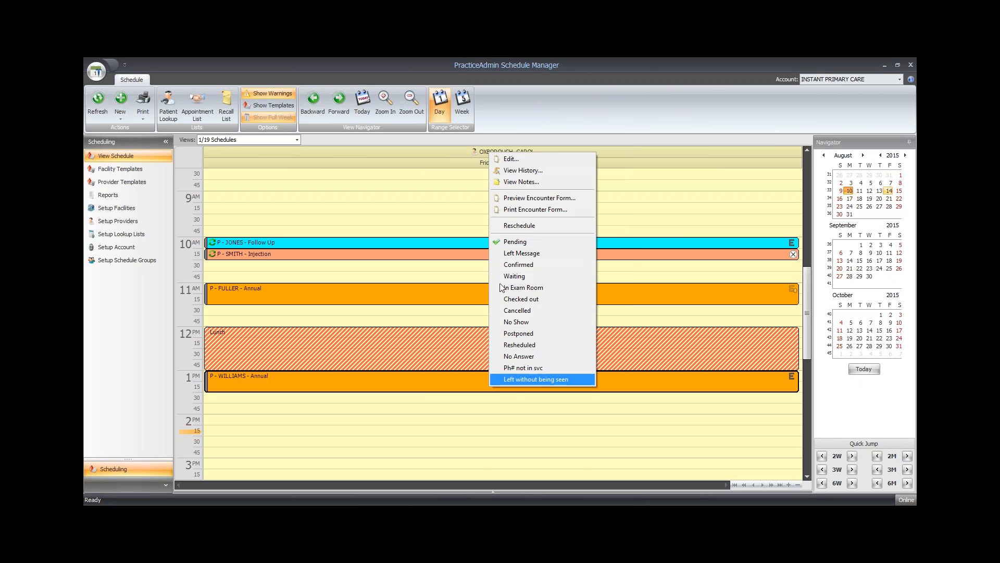
pyautogui.click(521, 171)
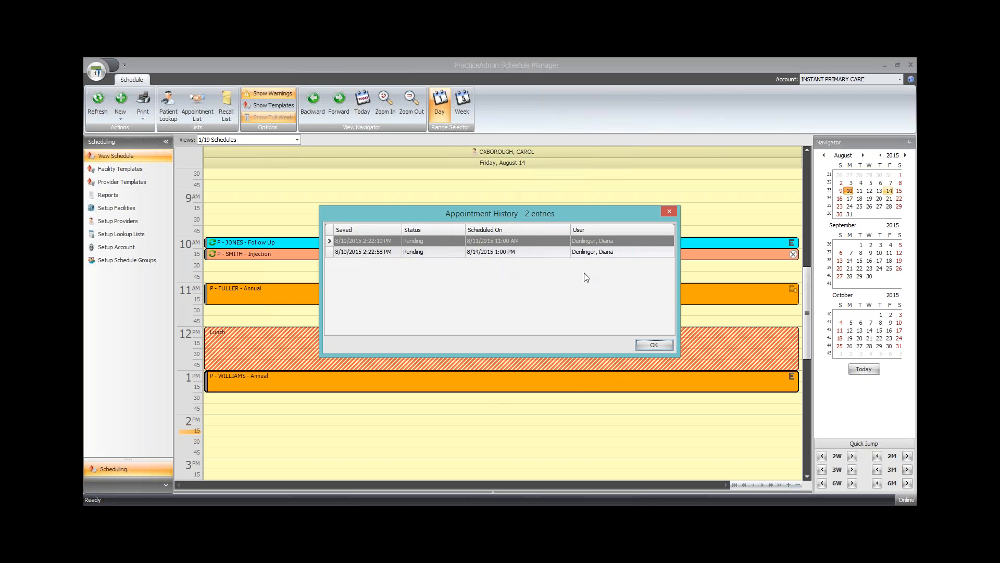
pyautogui.click(653, 345)
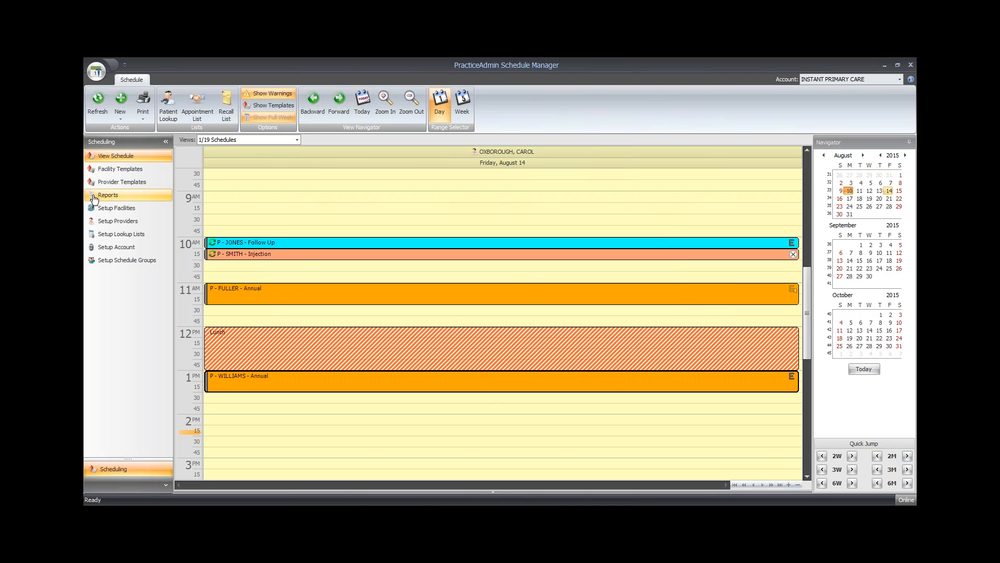
# Open the scheduling reports, look through the available report types and choose Unbilled Appointments
pyautogui.click(114, 197)
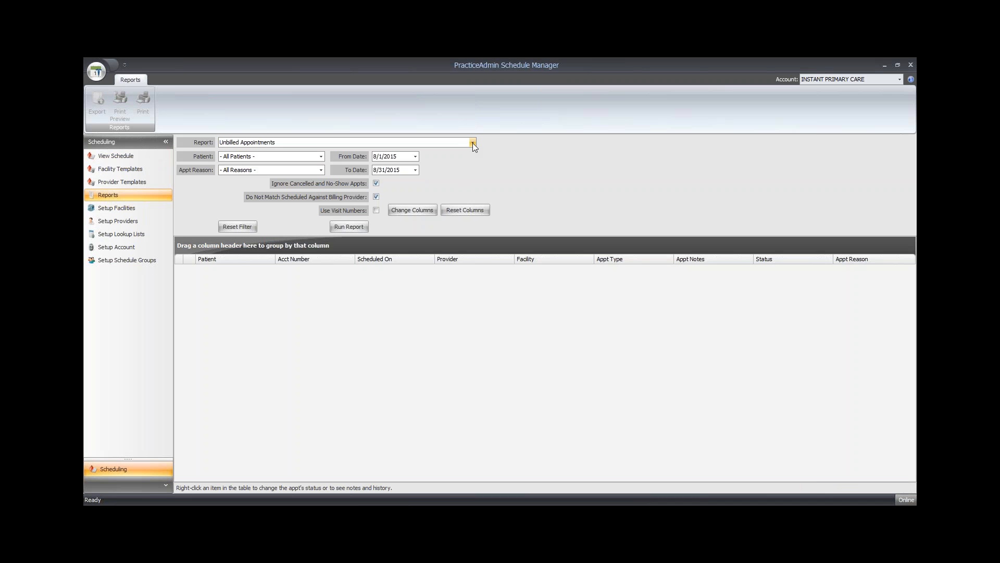
pyautogui.click(473, 143)
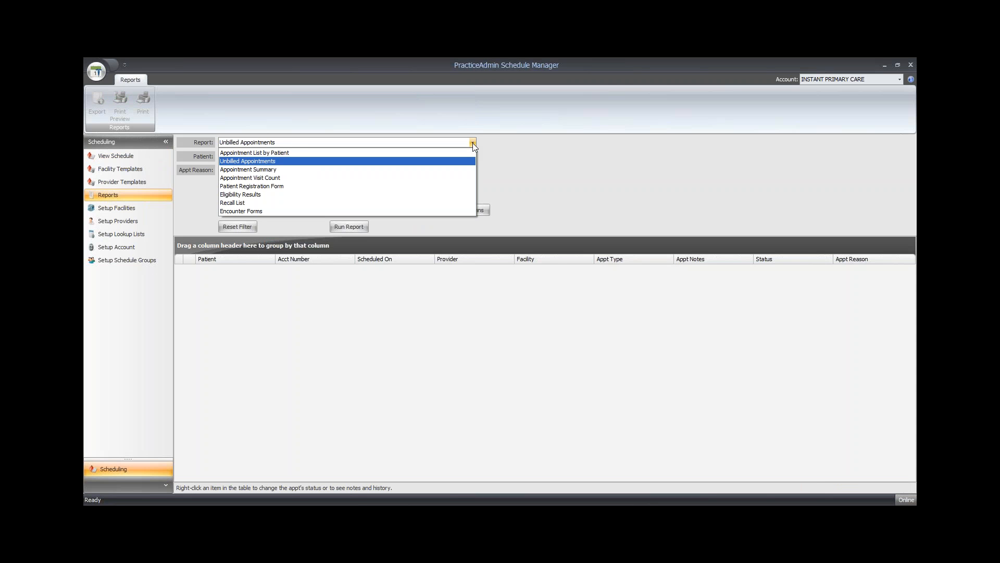
pyautogui.click(249, 165)
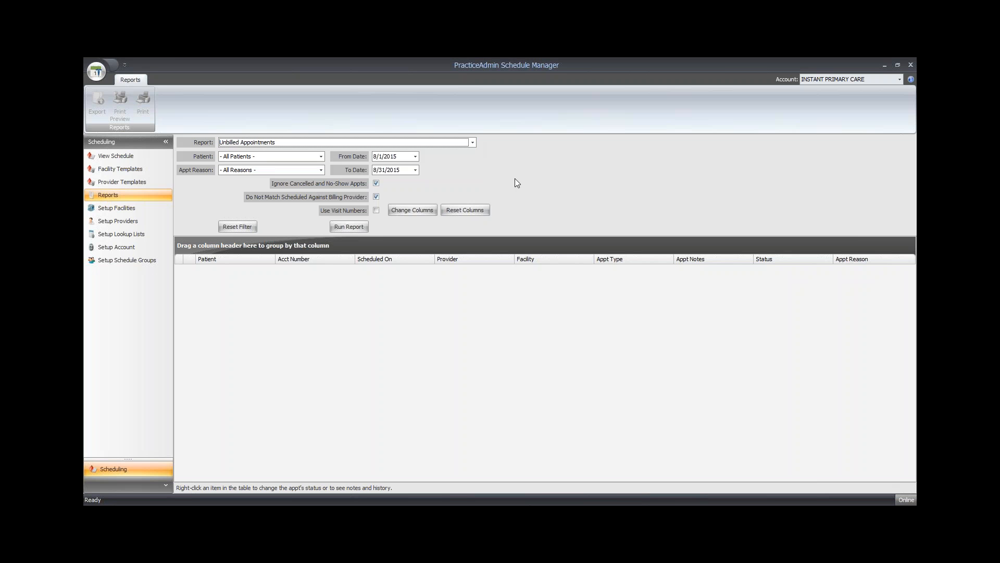
# Return to the schedule view and select the 11:00 AM Annual appointment on Friday, August 14
pyautogui.click(124, 156)
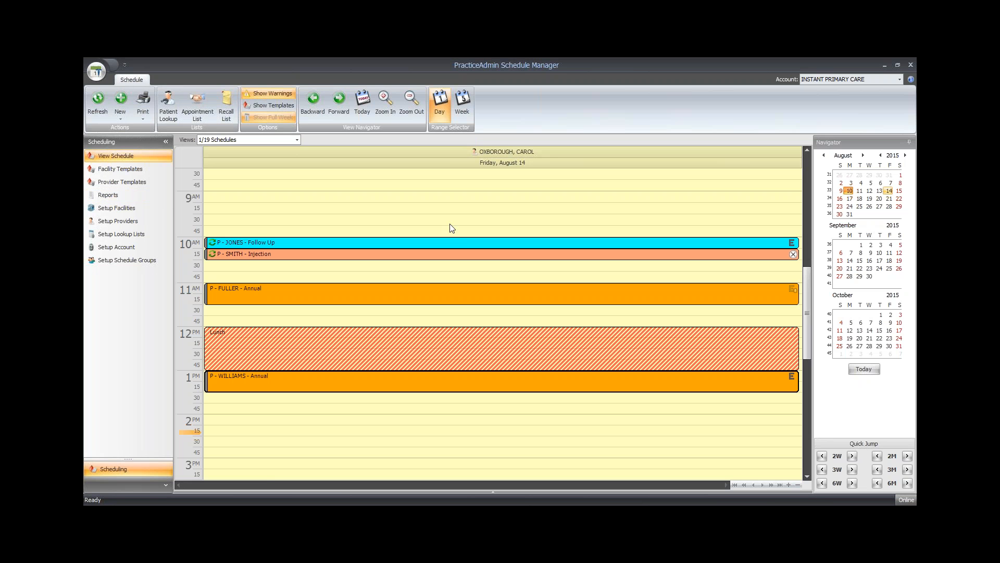
pyautogui.click(475, 293)
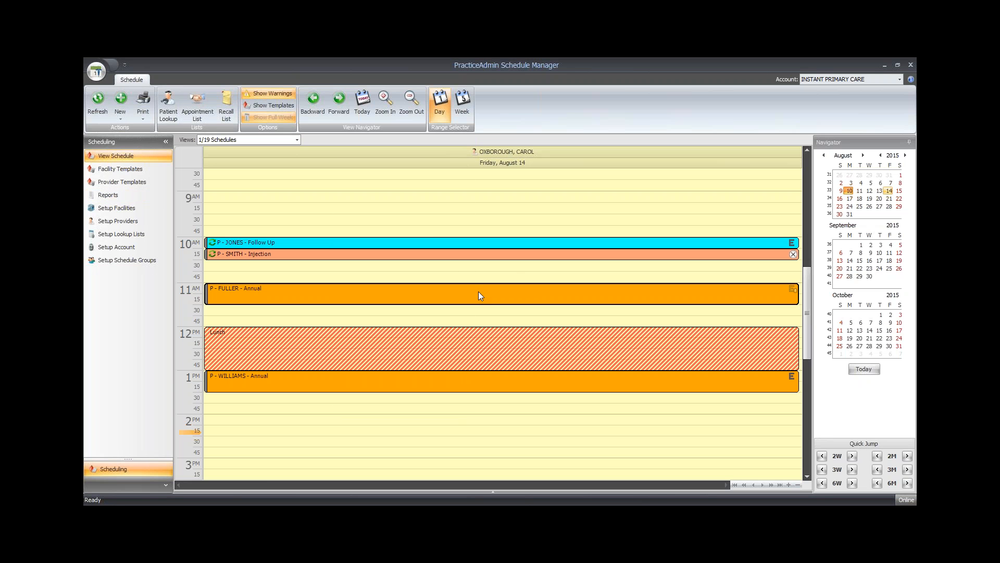
pyautogui.click(907, 80)
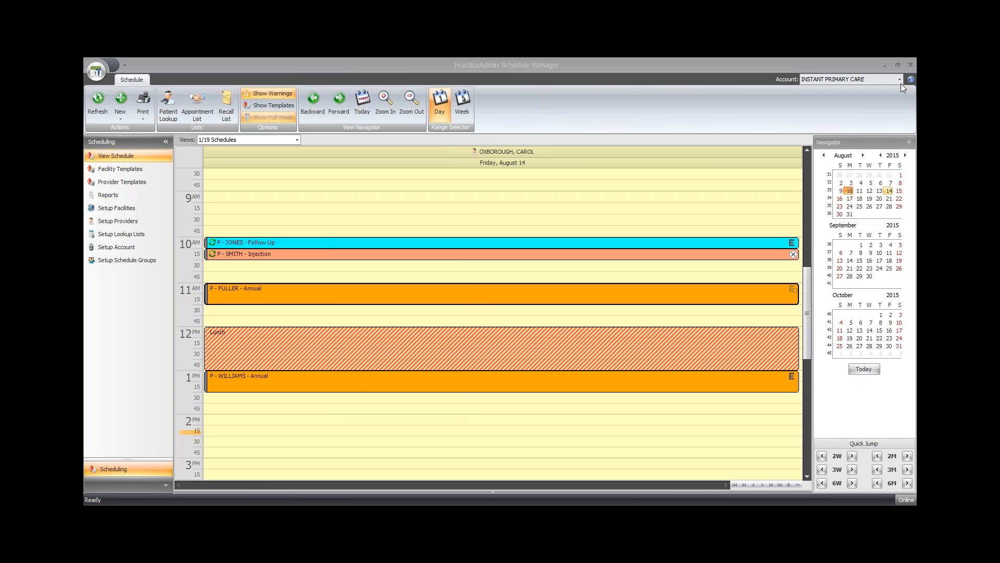